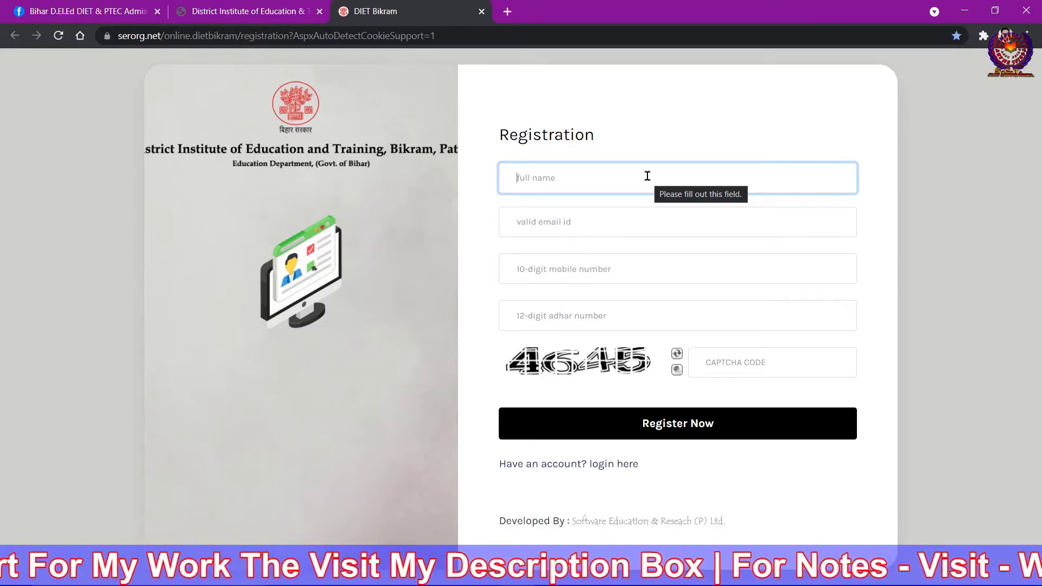
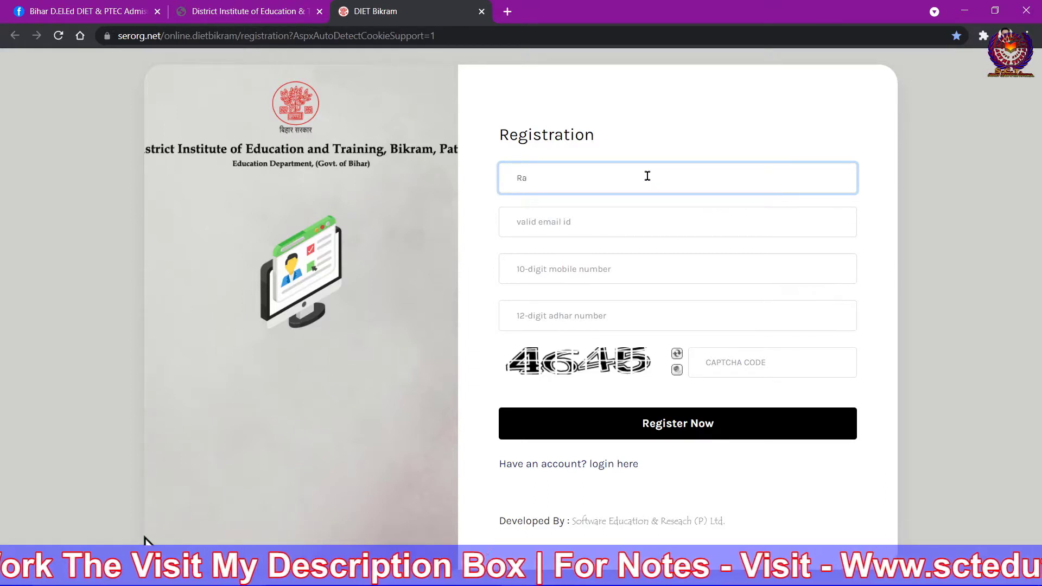
# Fill in the applicant's full name, email address and mobile number.
pyautogui.click(630, 225)
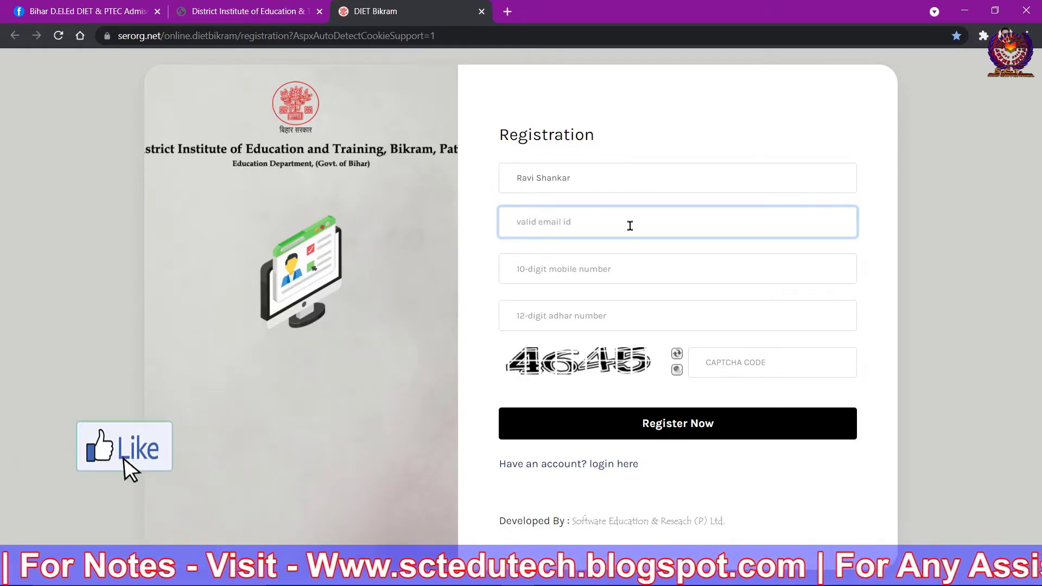
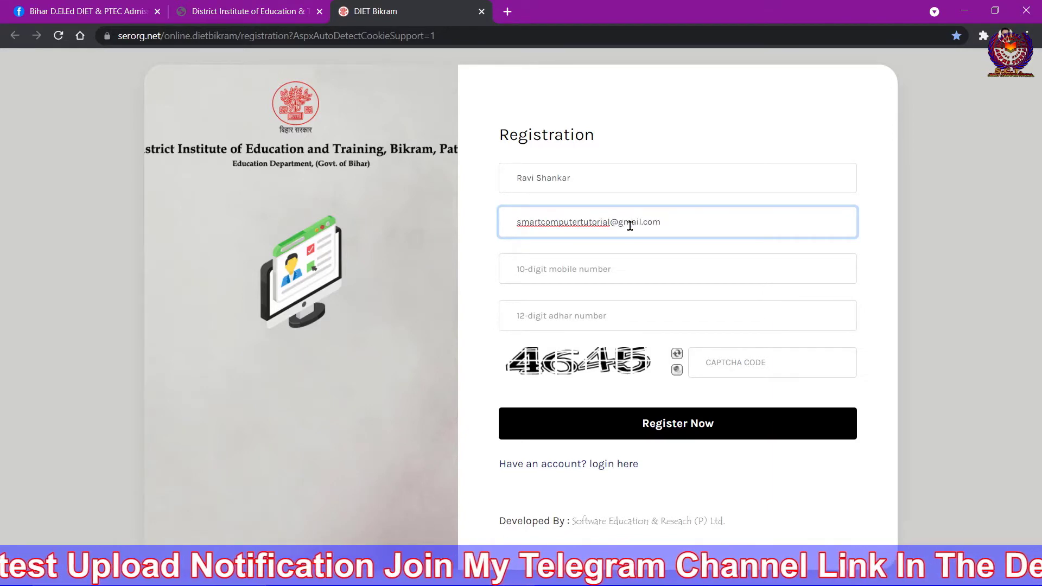
pyautogui.click(586, 268)
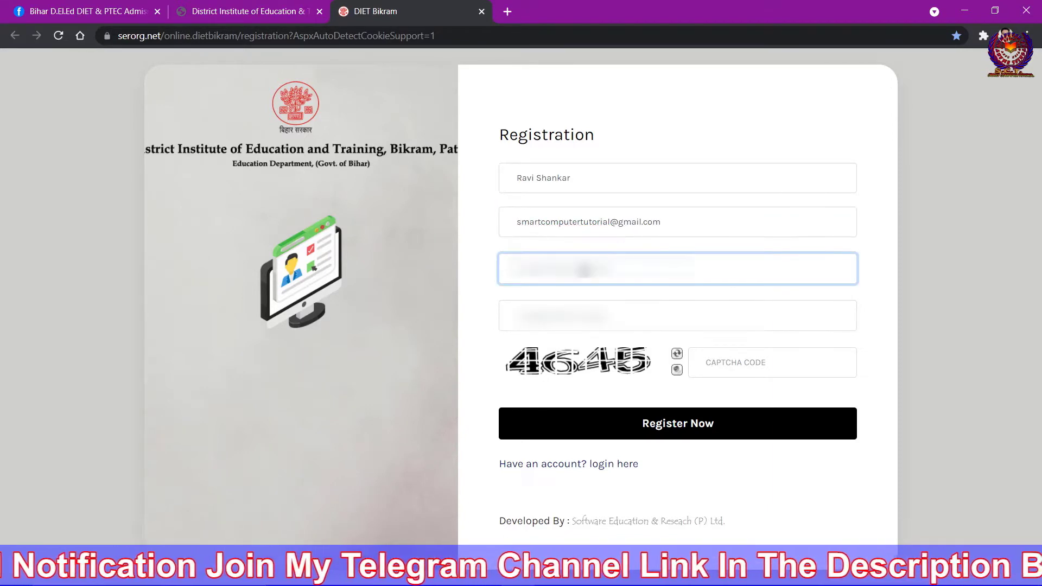
pyautogui.write('9')
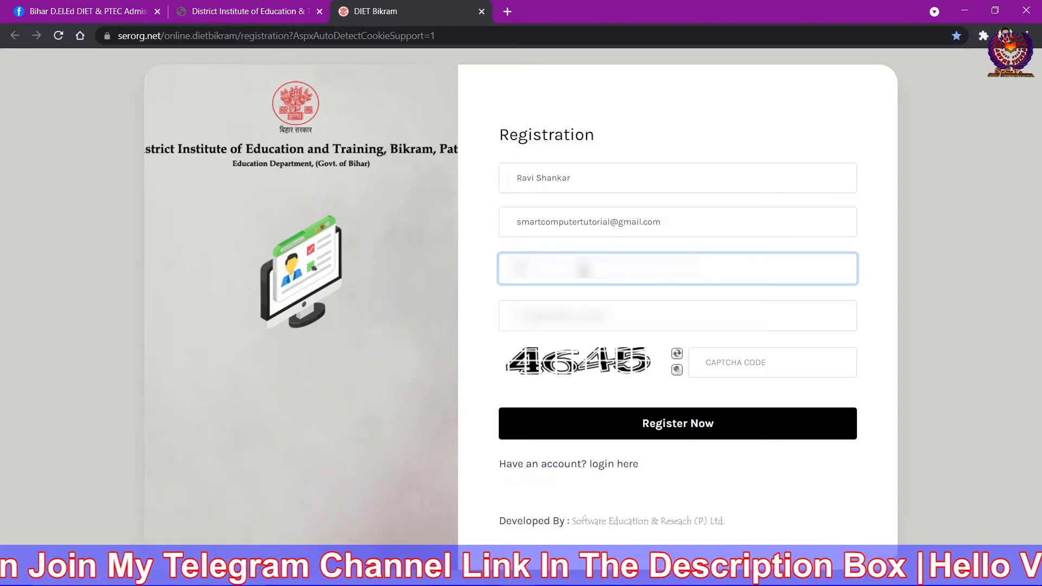
pyautogui.write('99')
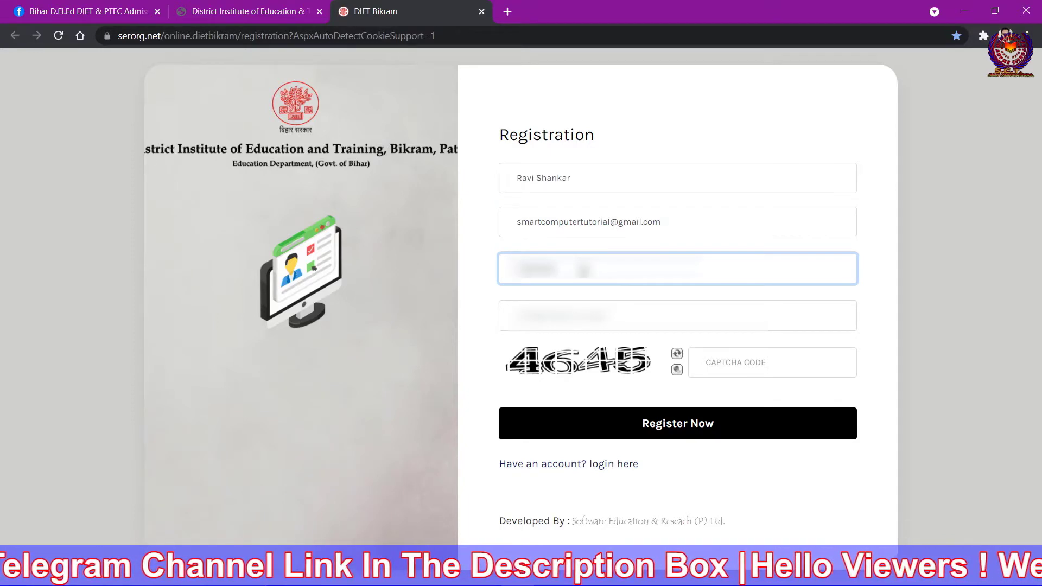
pyautogui.write('9')
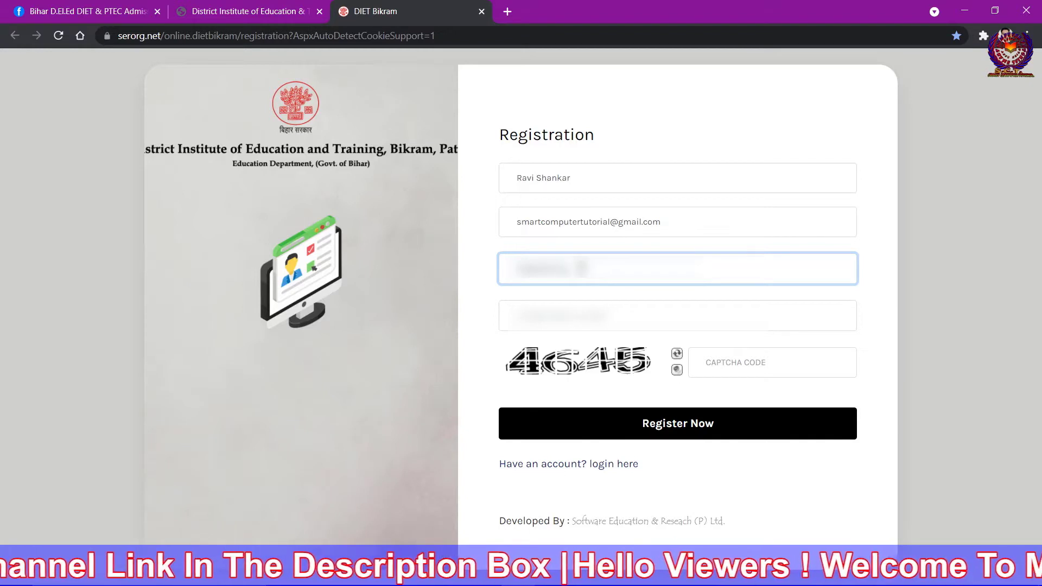
# Enter the Aadhaar number and captcha code, then submit the registration form.
pyautogui.click(583, 315)
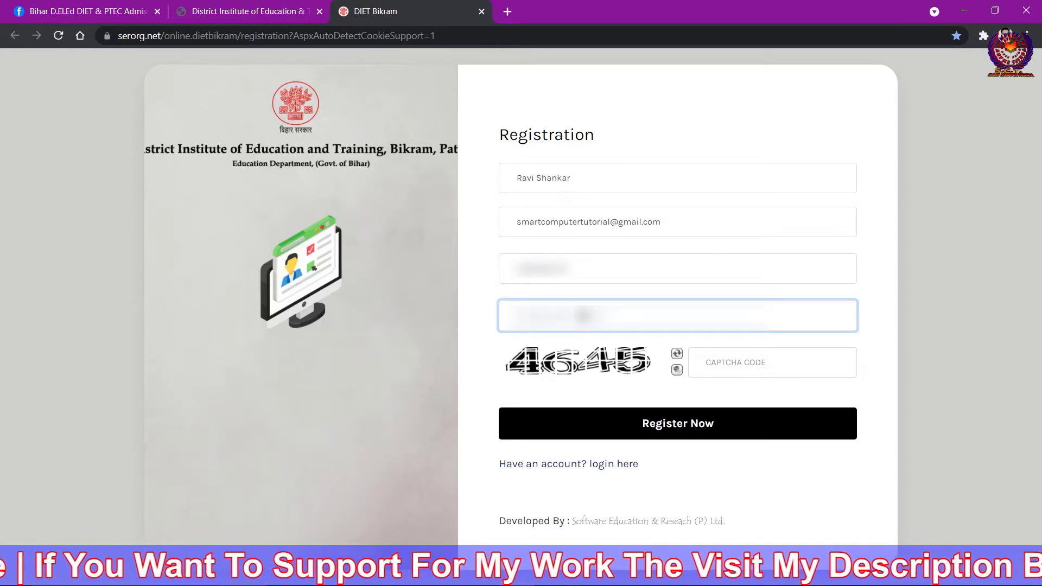
pyautogui.click(739, 361)
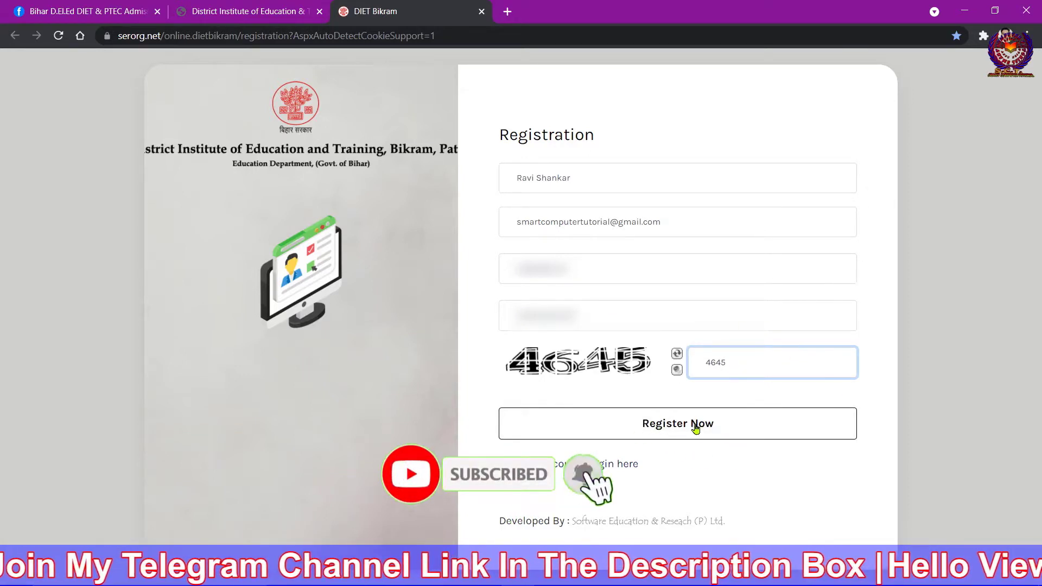
pyautogui.click(706, 426)
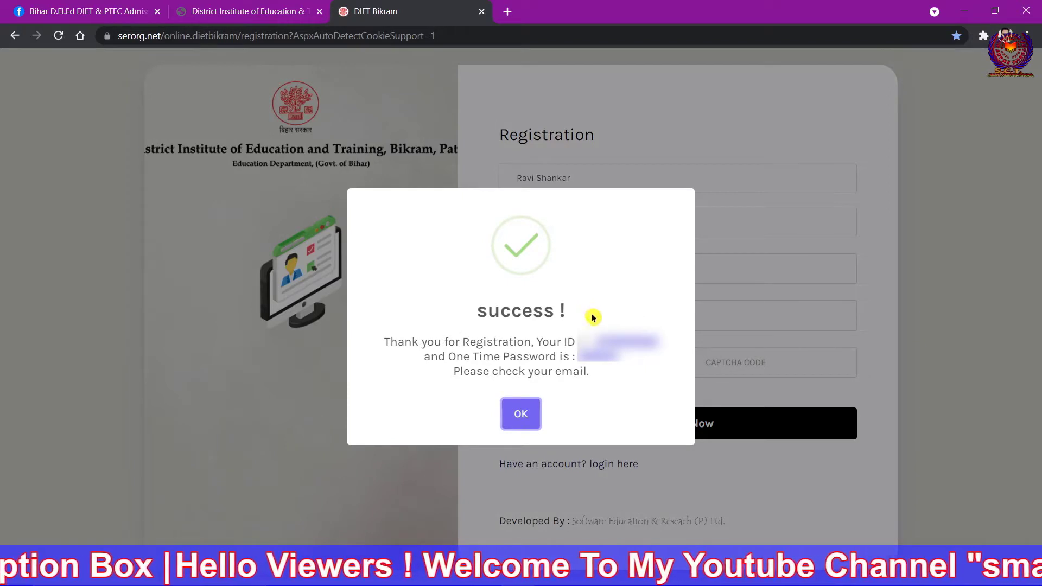
# Note the new account ID from the success message, then dismiss it.
pyautogui.moveTo(579, 342); pyautogui.dragTo(662, 346)
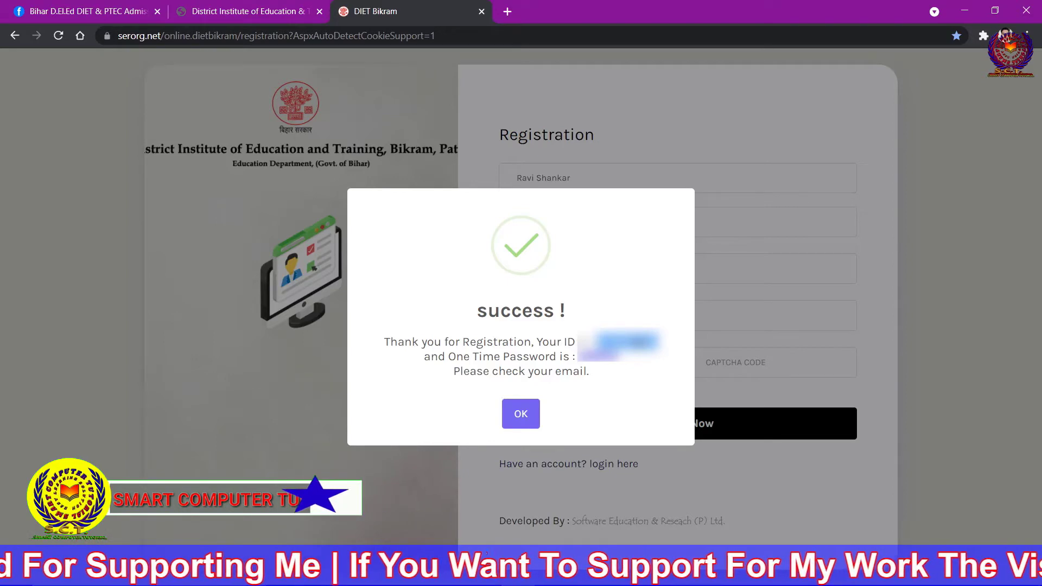
pyautogui.click(531, 414)
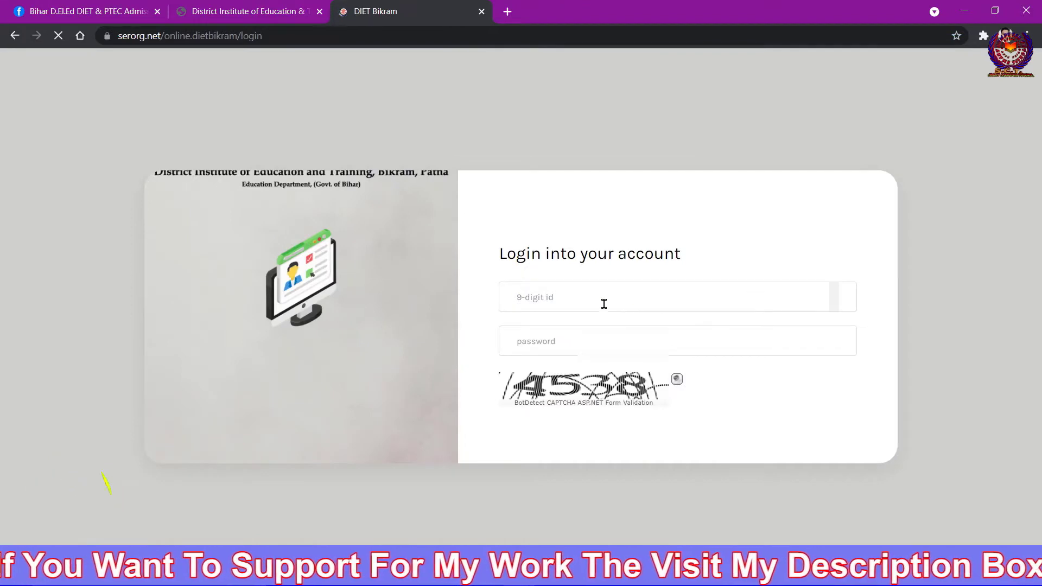
# Log in with the new account ID, the capitalised one-time password and the captcha code.
pyautogui.click(552, 221)
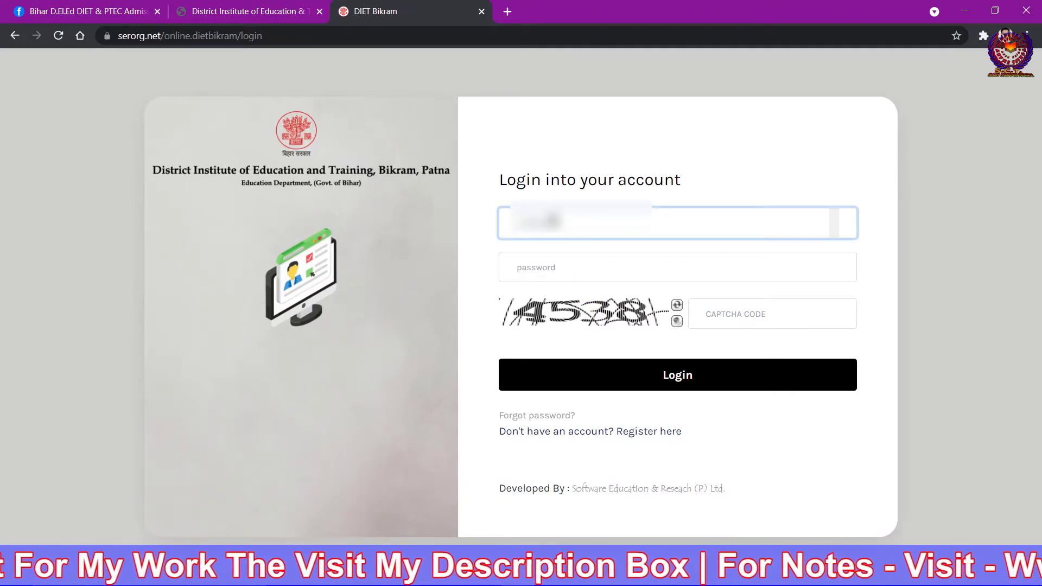
pyautogui.click(554, 272)
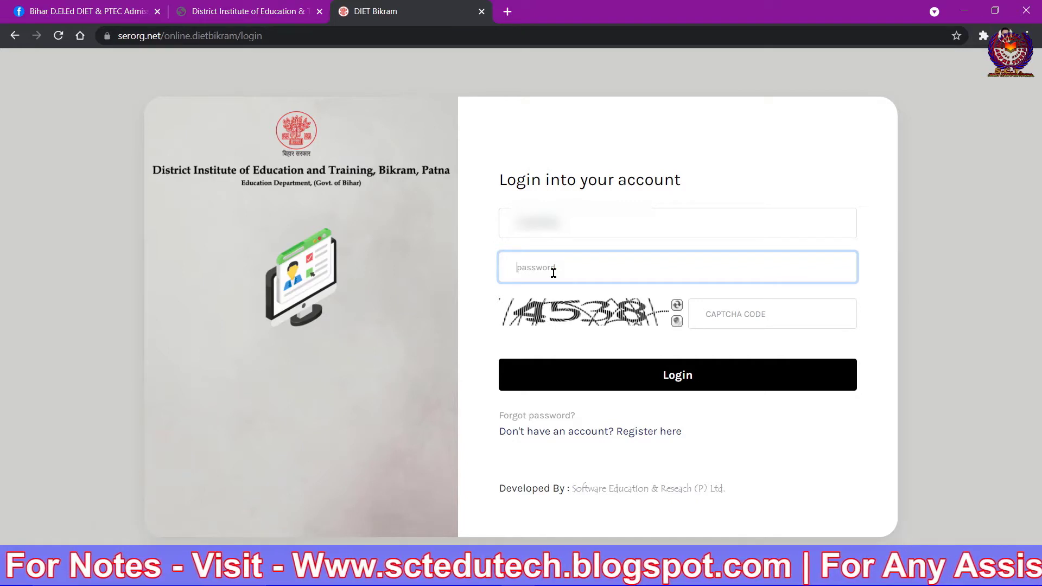
pyautogui.press('capslock')
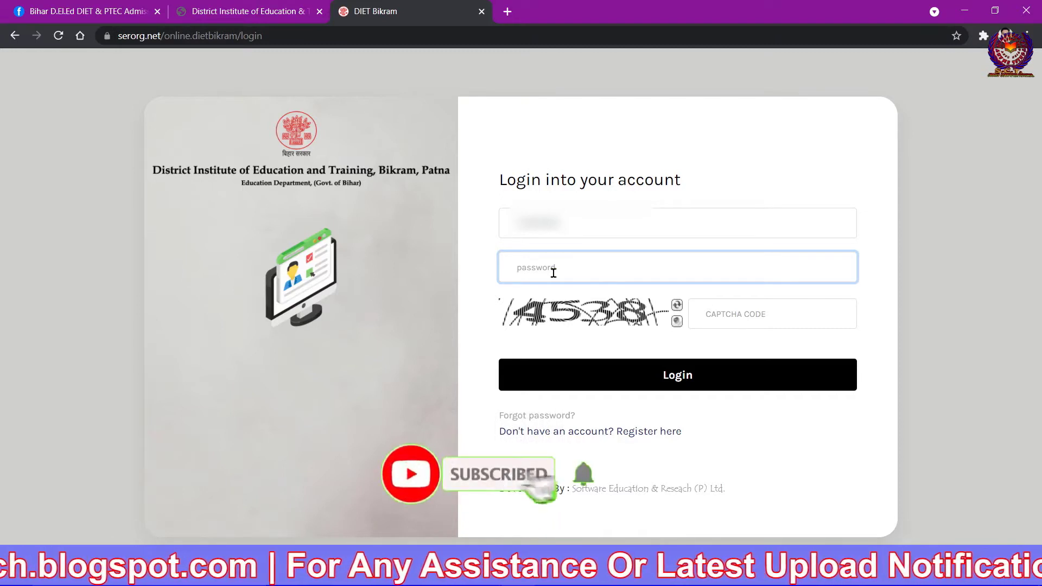
pyautogui.write('A')
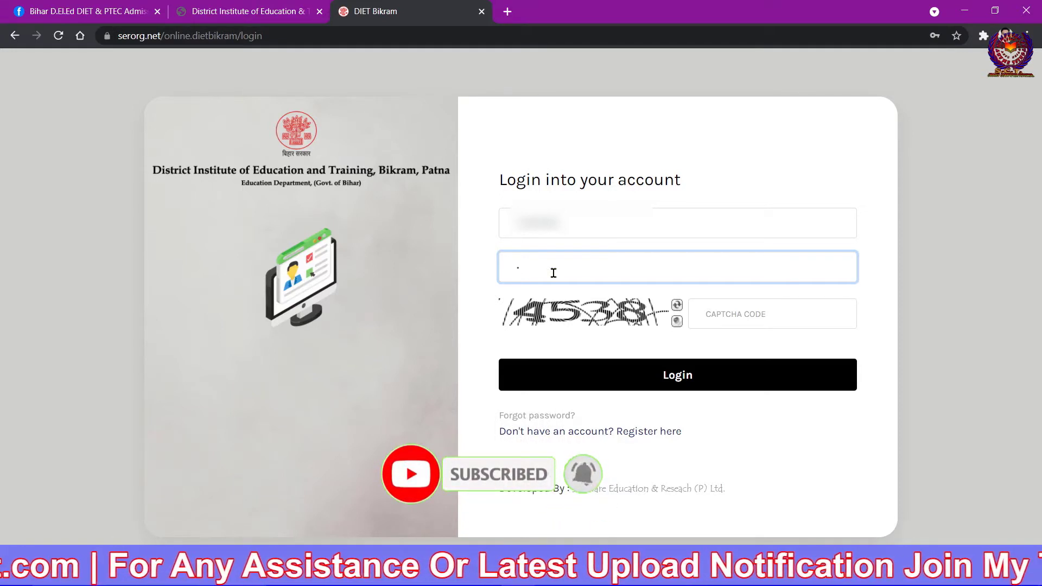
pyautogui.write('A')
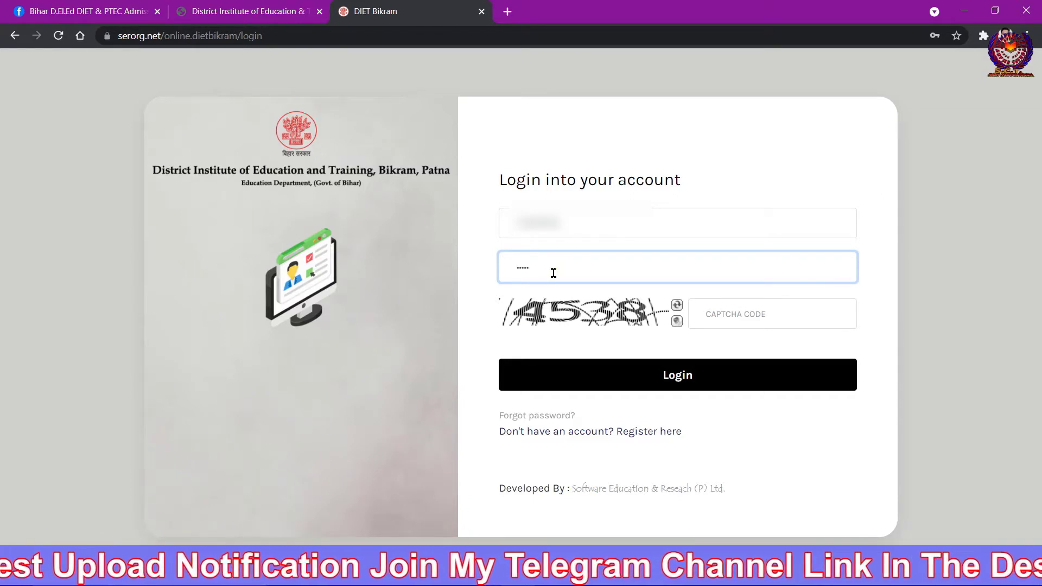
pyautogui.click(743, 312)
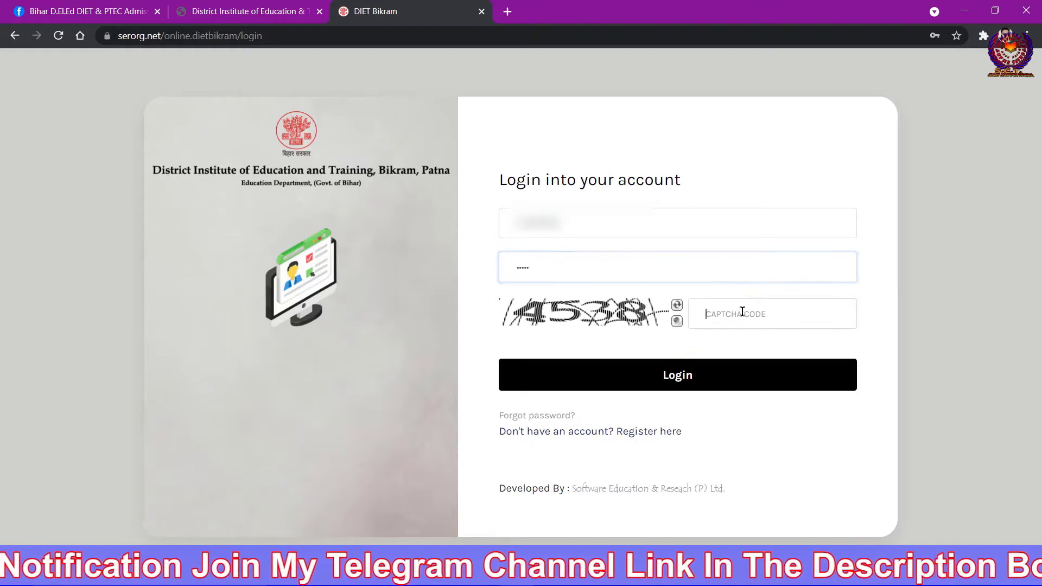
pyautogui.write('45')
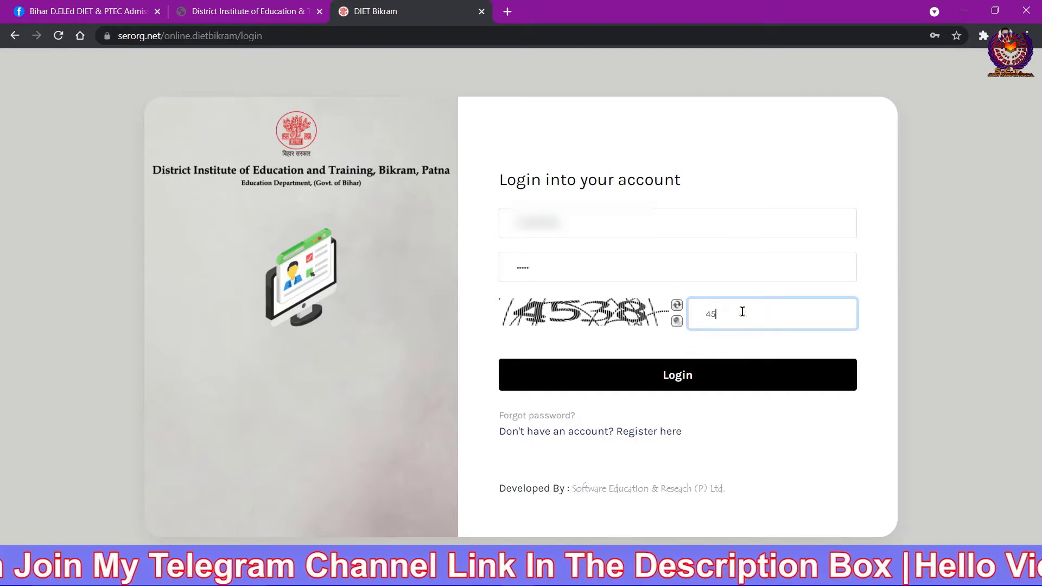
pyautogui.write('38')
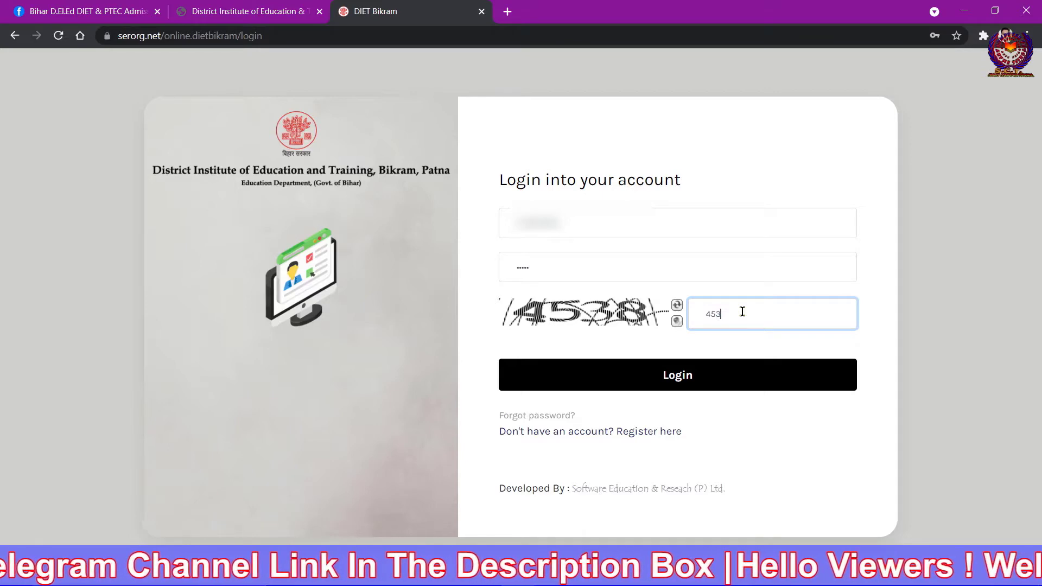
pyautogui.click(679, 382)
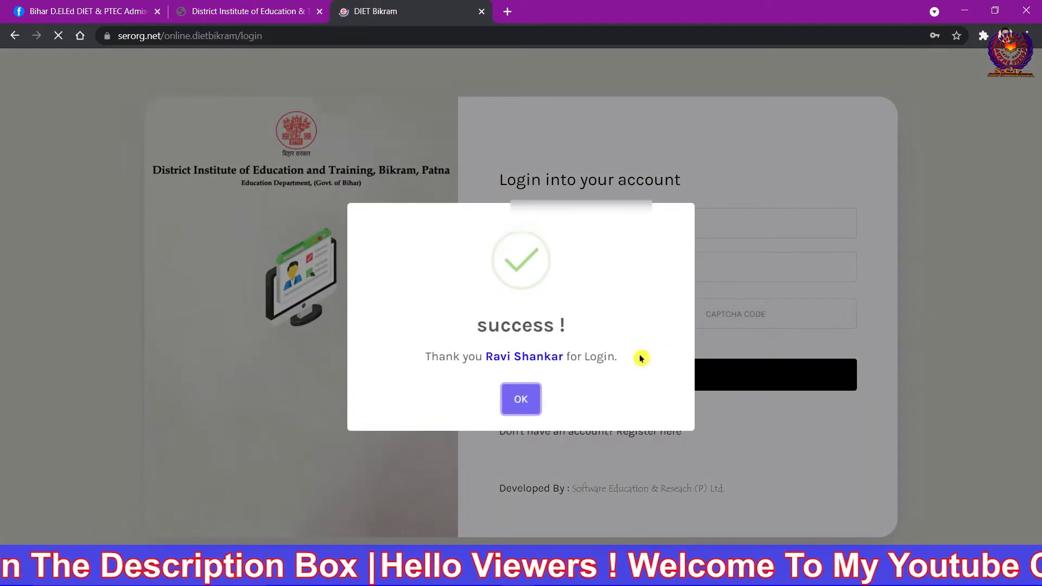
# Dismiss the login success message and accept the change-password warning.
pyautogui.click(522, 399)
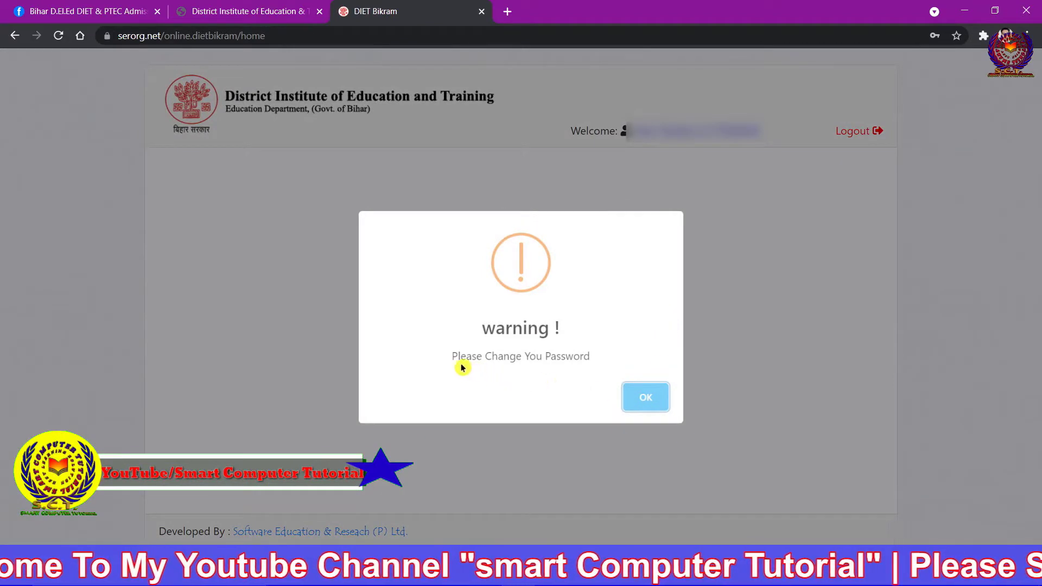
pyautogui.moveTo(456, 357); pyautogui.dragTo(633, 381)
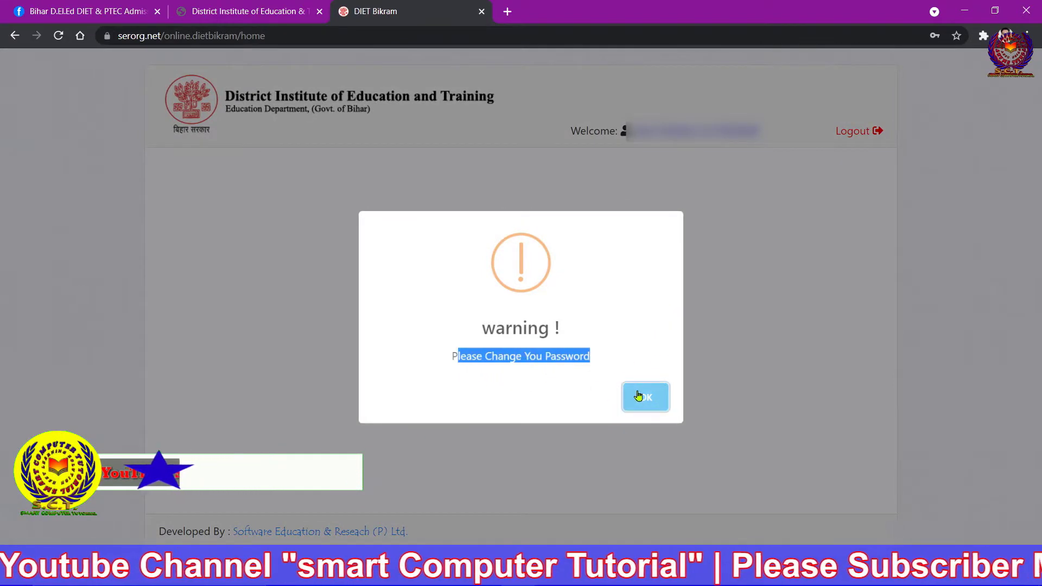
pyautogui.click(643, 397)
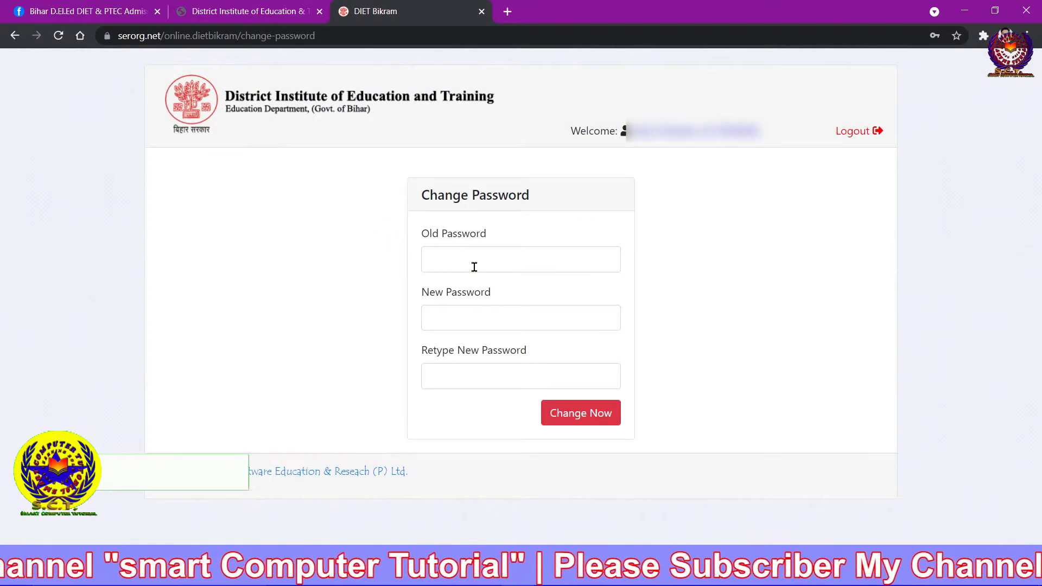
# Enter the old password and a new mixed-case password on the Change Password page.
pyautogui.click(475, 263)
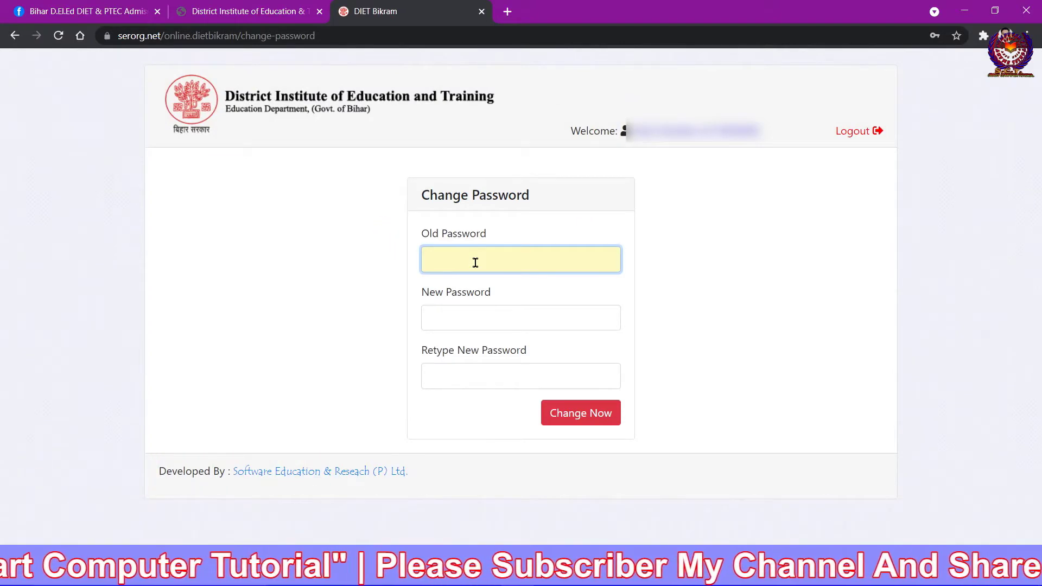
pyautogui.write('•')
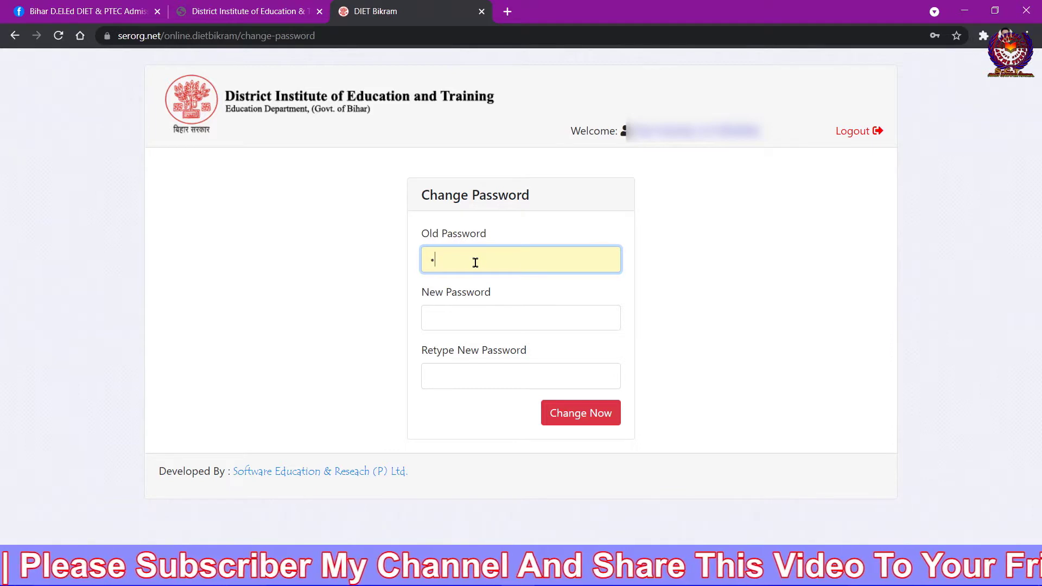
pyautogui.write('•')
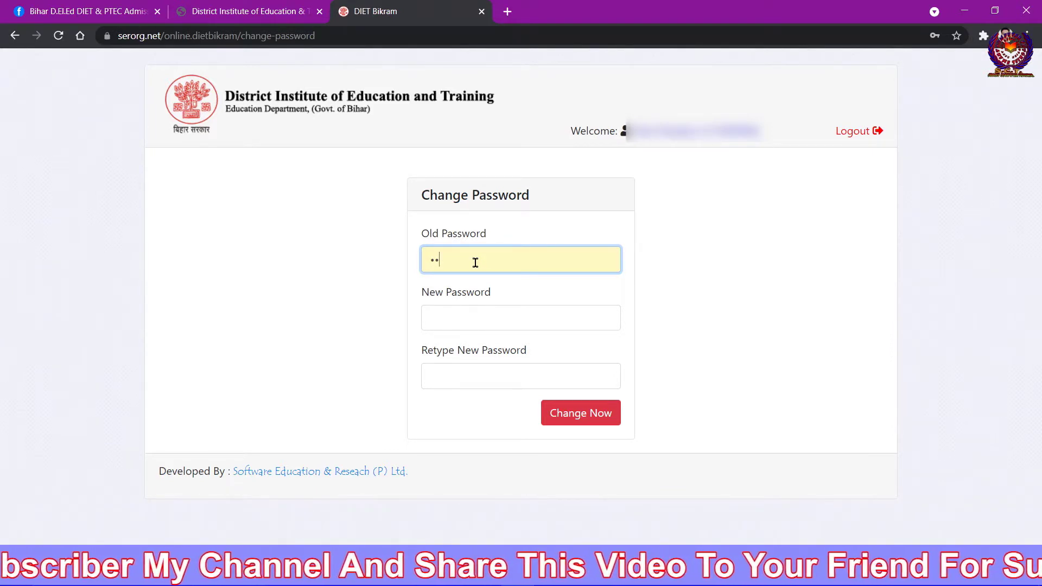
pyautogui.write('•••')
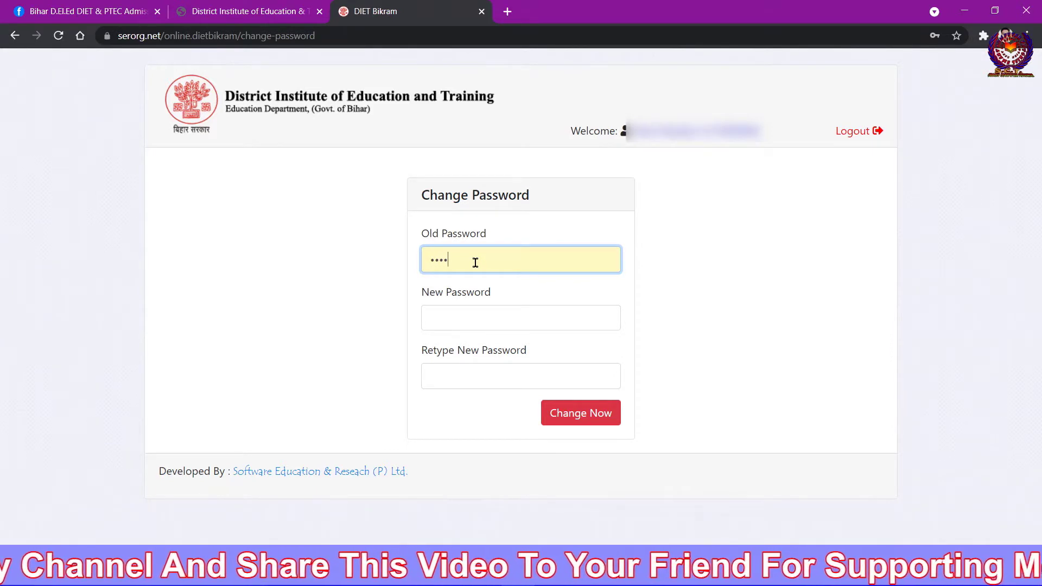
pyautogui.click(472, 306)
pyautogui.write('•')
pyautogui.press('capslock')
pyautogui.write('••••')
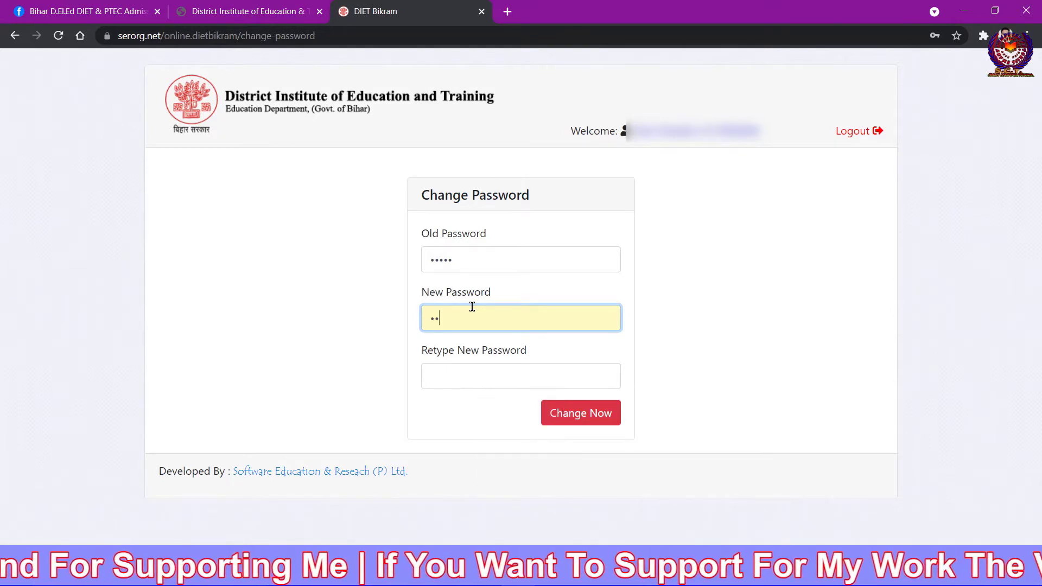
pyautogui.write('••••')
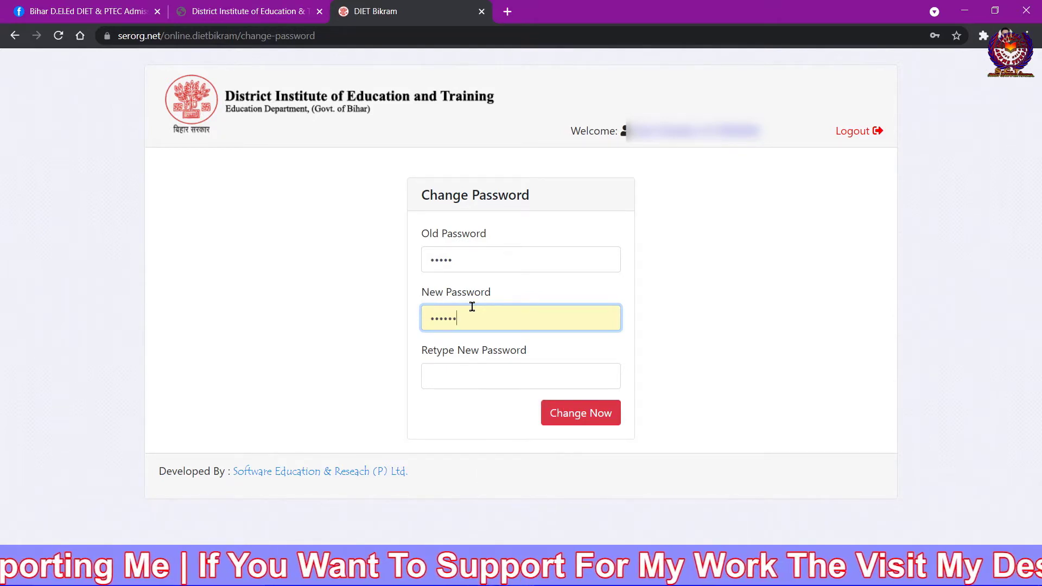
pyautogui.press('Tab')
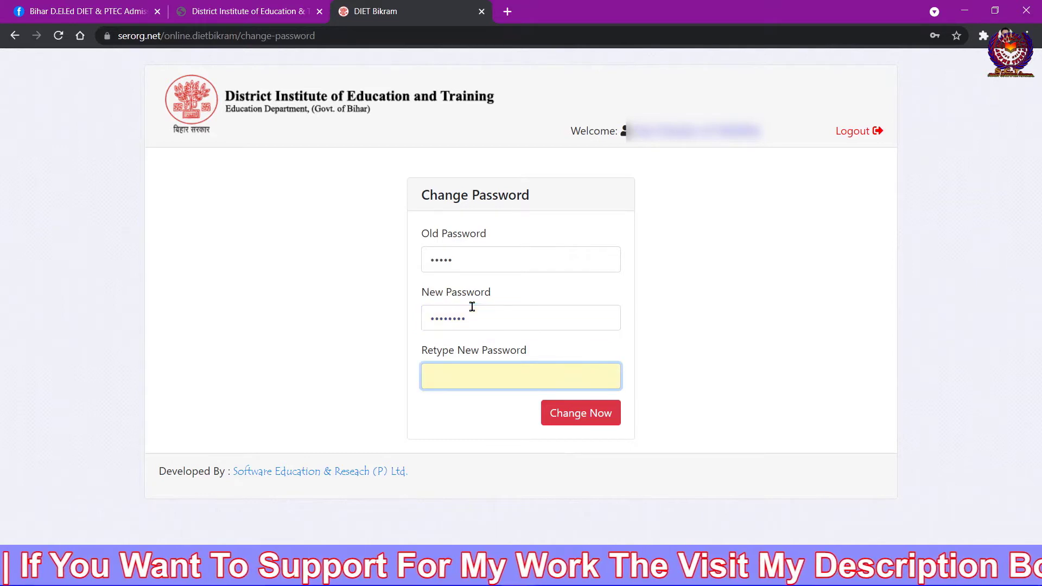
pyautogui.write('••••••••')
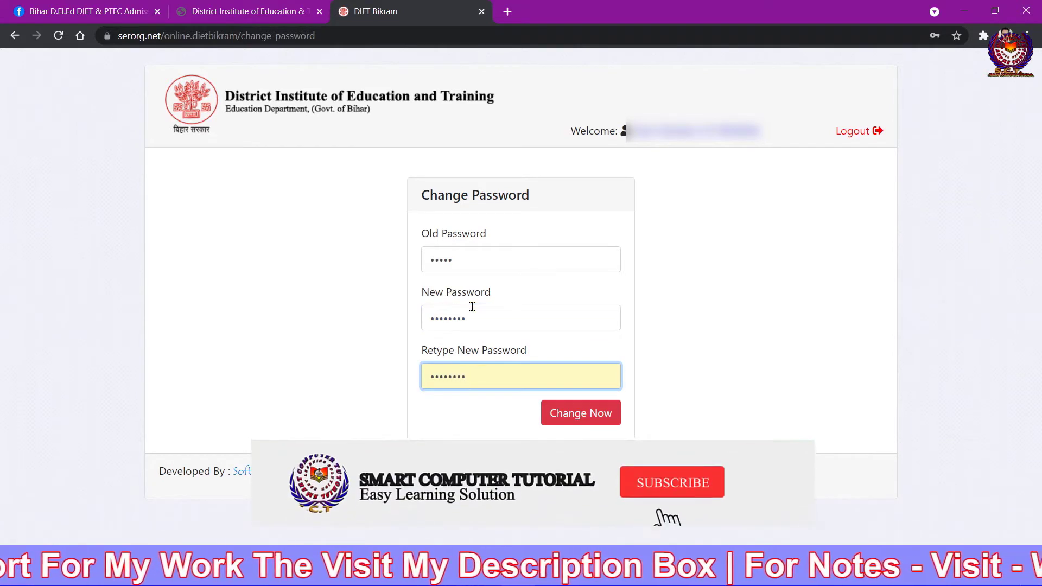
# Save the new password, then enter the account ID and new password on the login page.
pyautogui.click(580, 416)
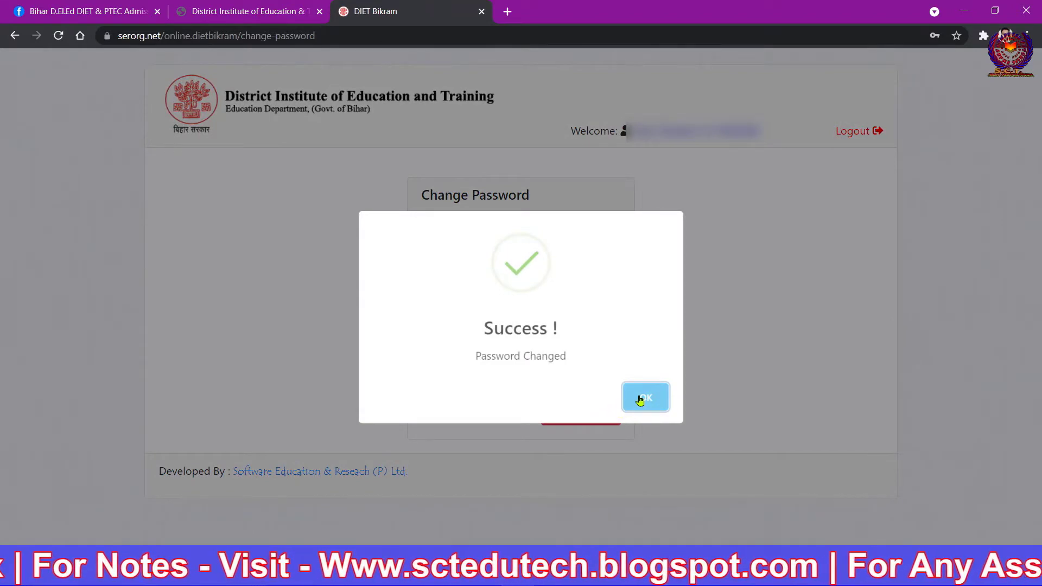
pyautogui.click(641, 400)
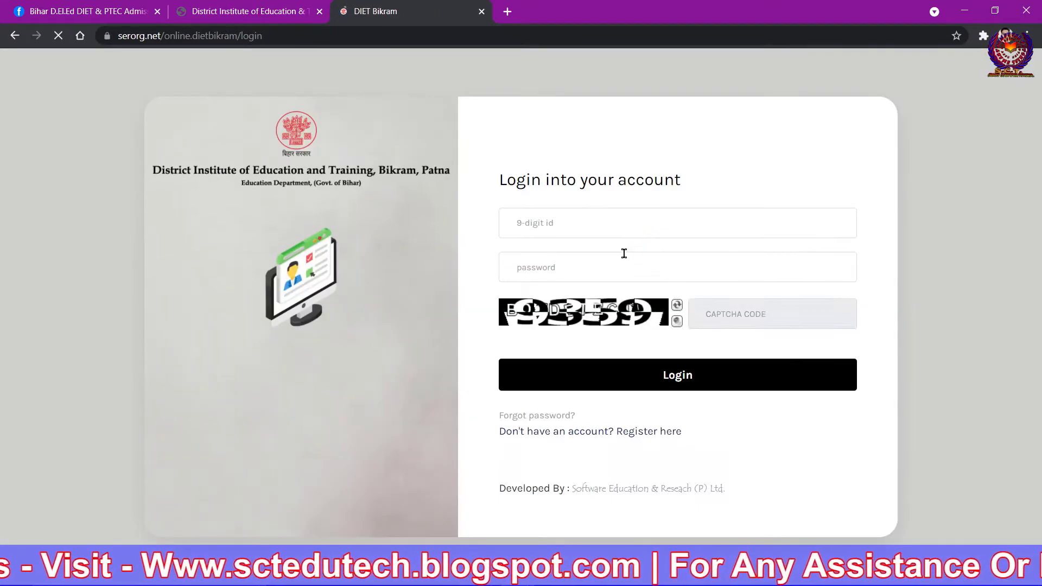
pyautogui.click(583, 228)
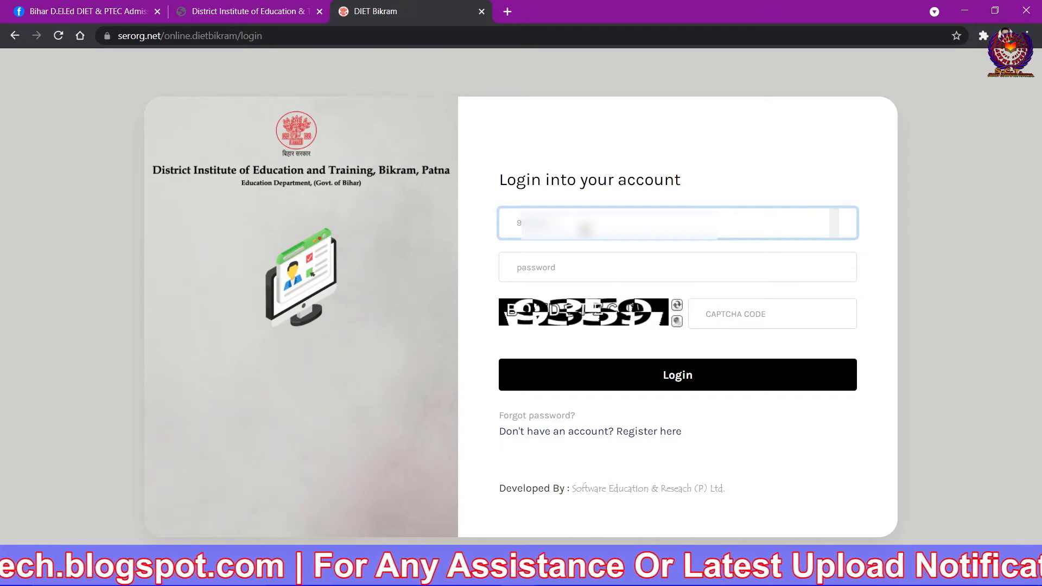
pyautogui.click(563, 267)
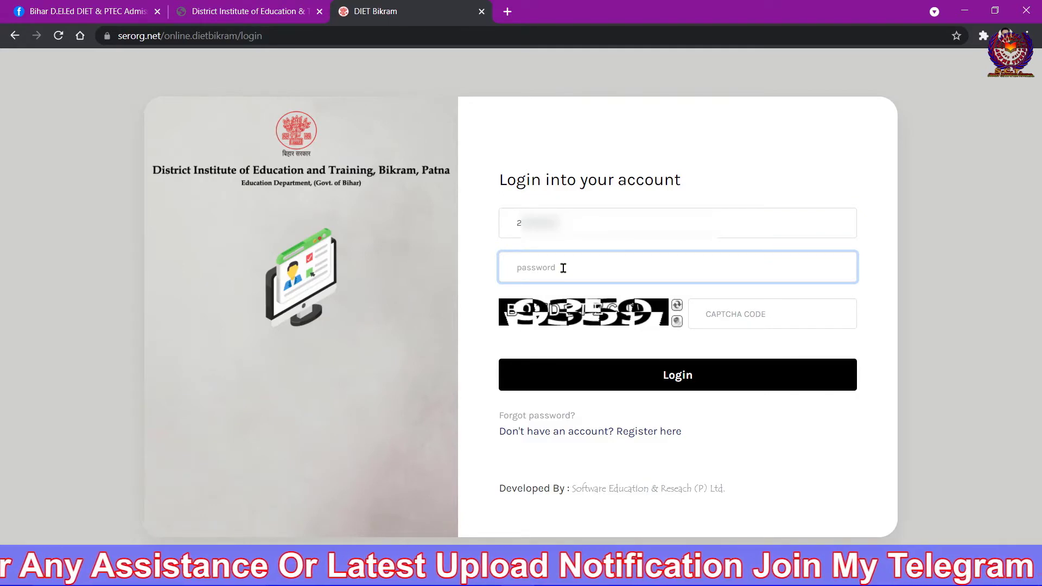
pyautogui.write('*')
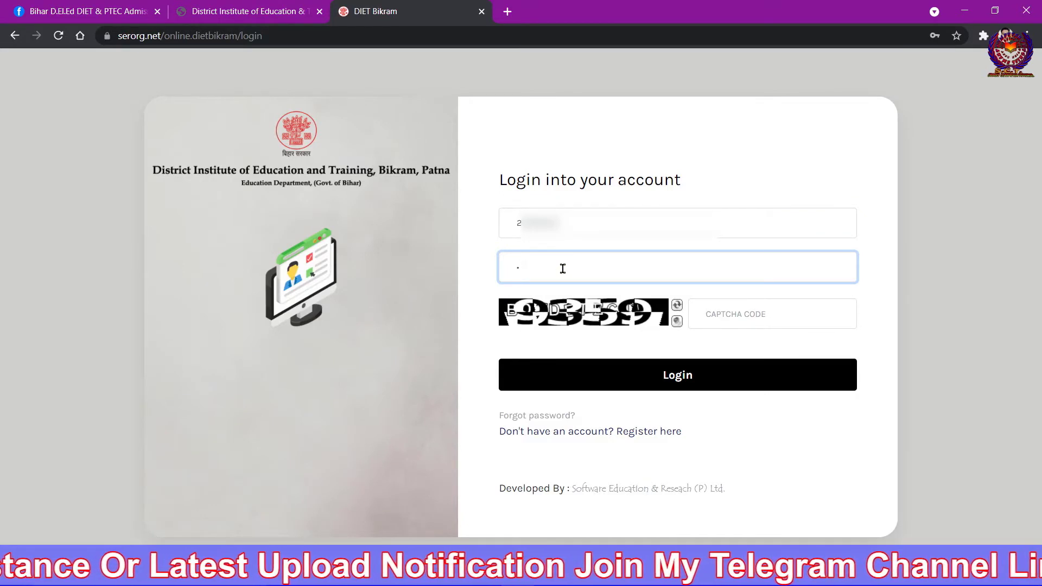
pyautogui.write('***')
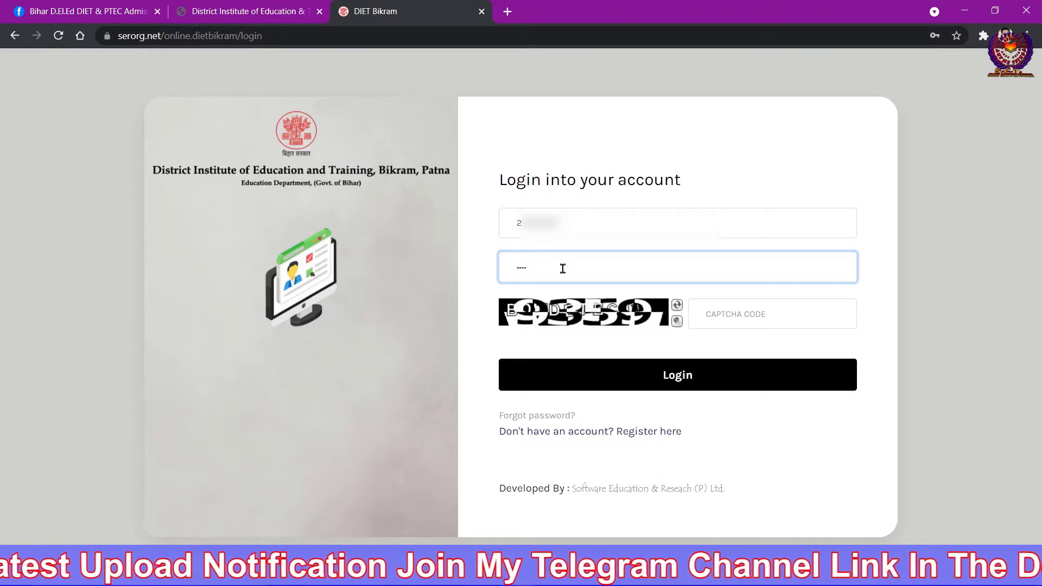
pyautogui.write('***')
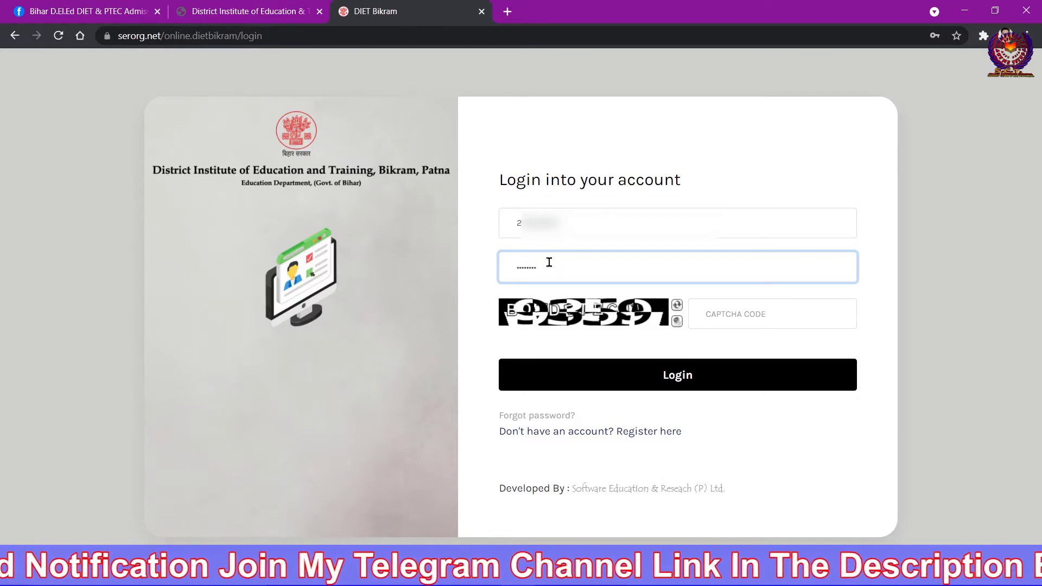